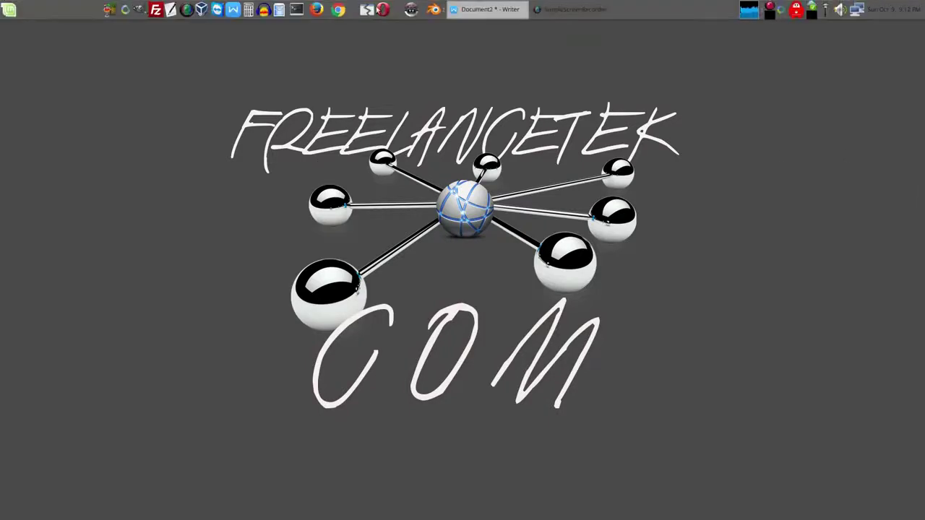
left_click(338, 9)
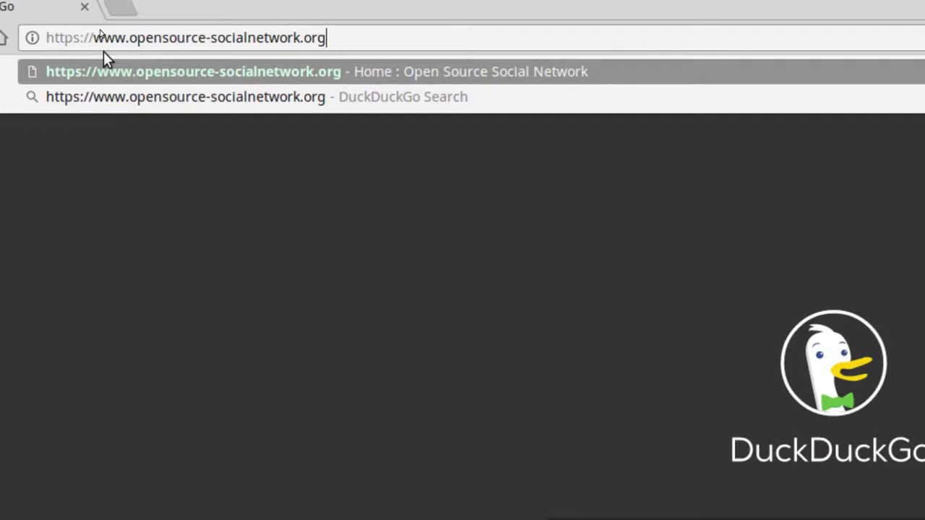
key("Return")
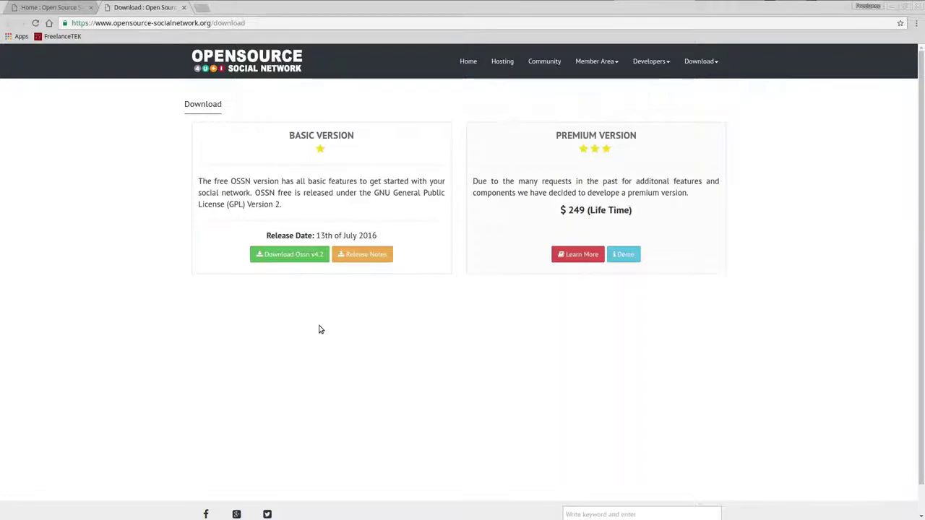
Download the free Basic Version OSSN v4.2 package.
left_click(304, 254)
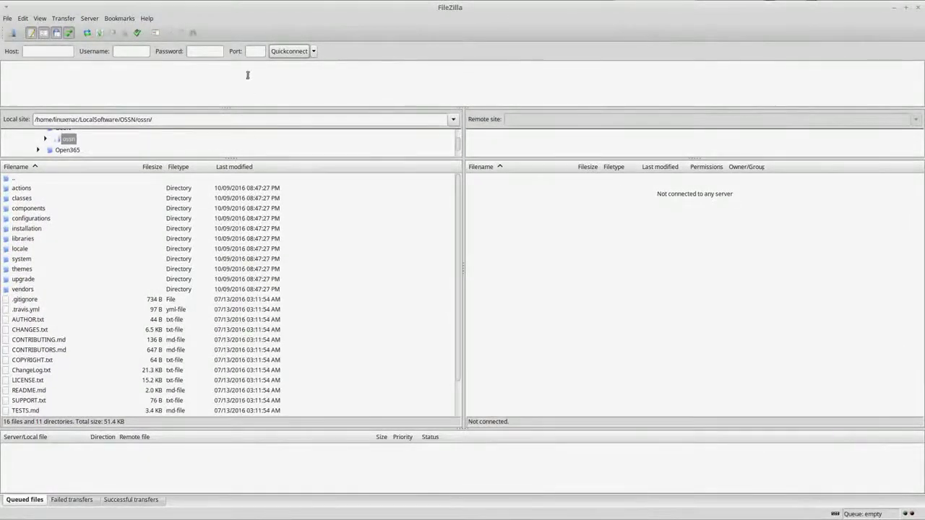
Quickconnect and upload all local ossn files to /web/ossn, overwriting existing files for all.
left_click(136, 33)
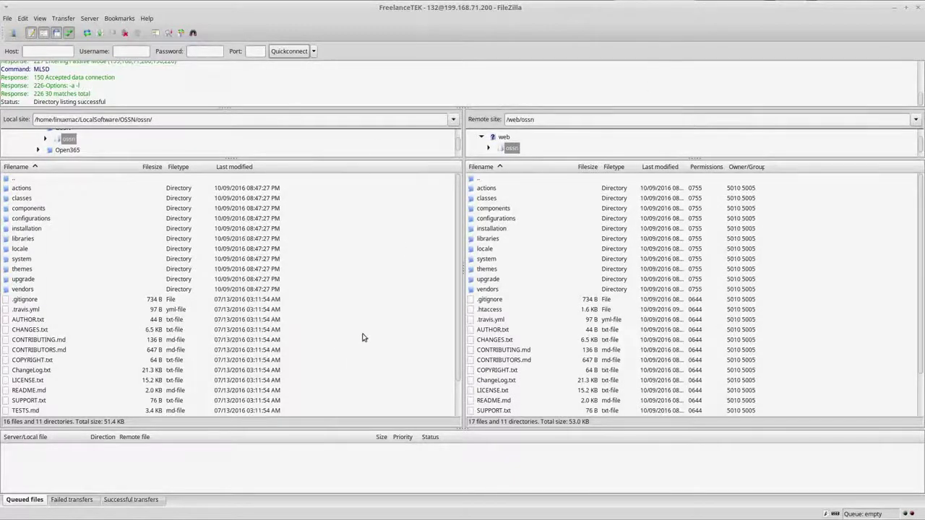
key("ctrl+a")
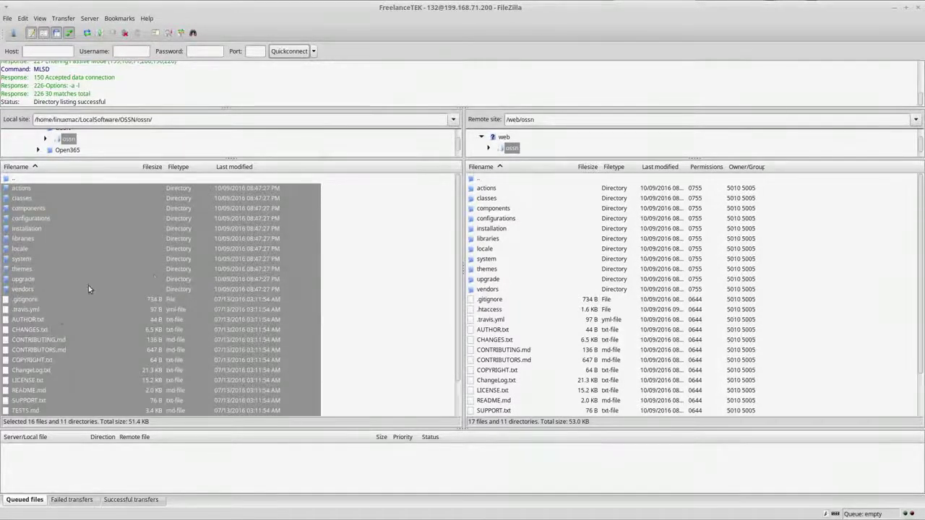
left_click_drag(56, 250, 523, 337)
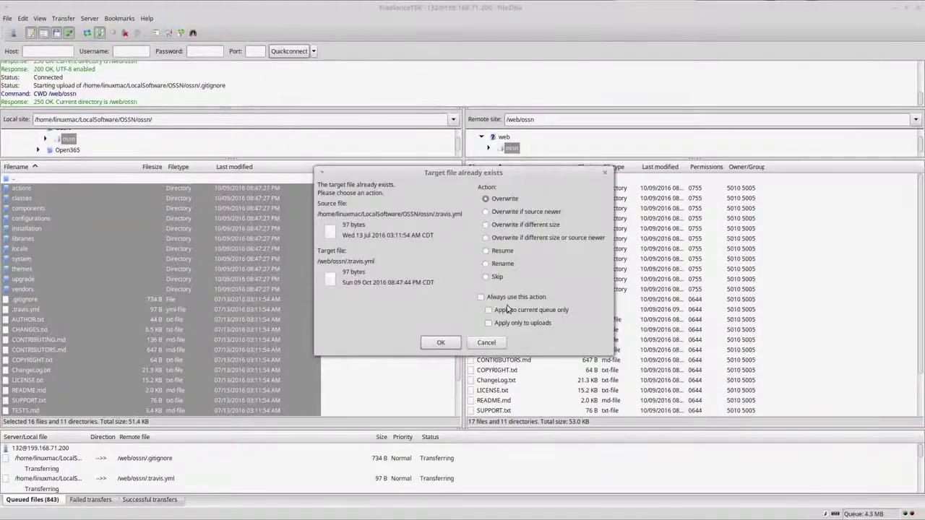
left_click(506, 298)
left_click(442, 343)
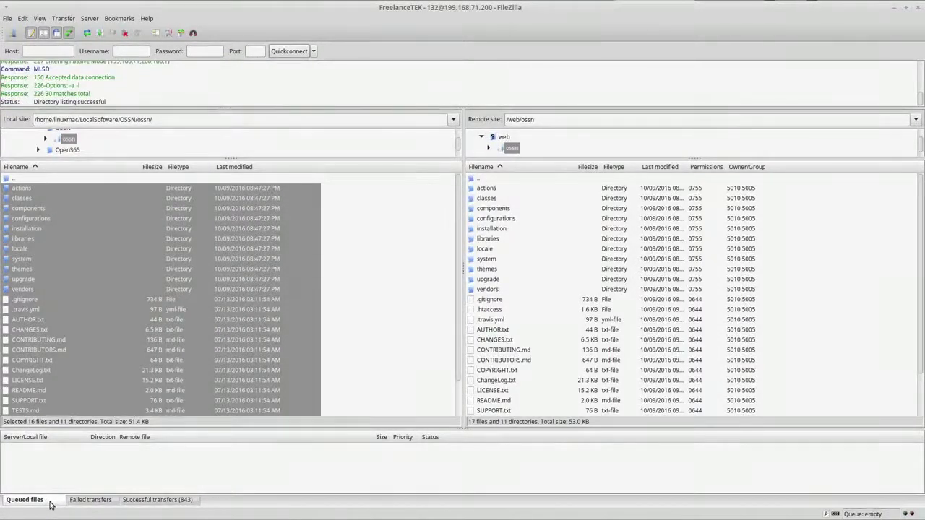
left_click(419, 346)
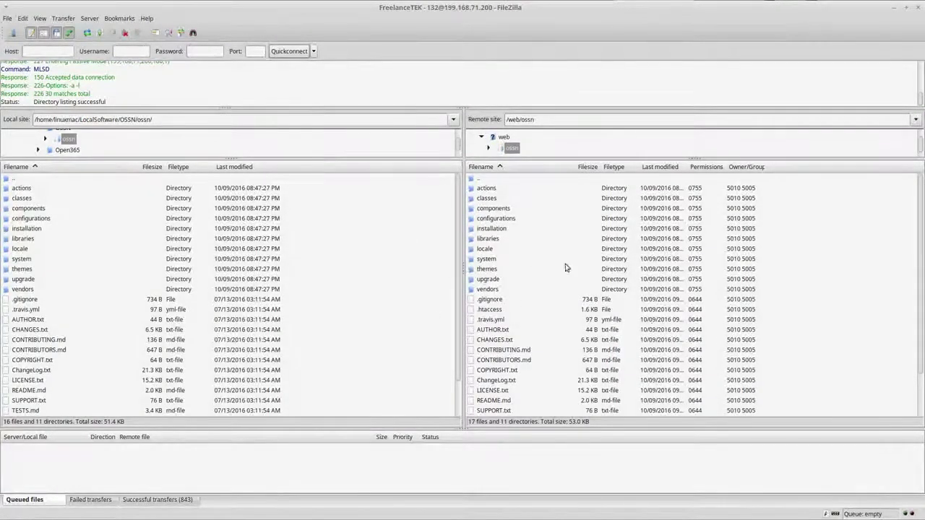
Disconnect FileZilla from the server and continue past the OSSN prerequisites check.
left_click(125, 32)
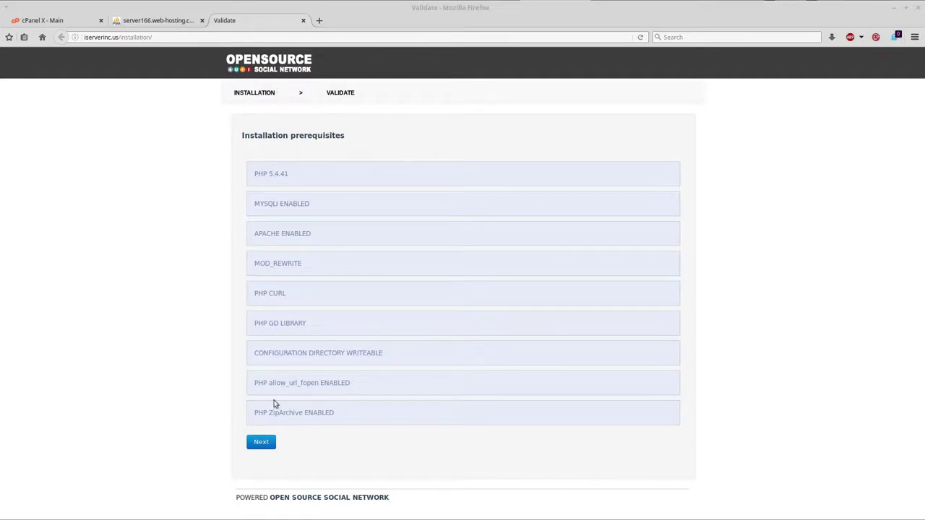
left_click(263, 441)
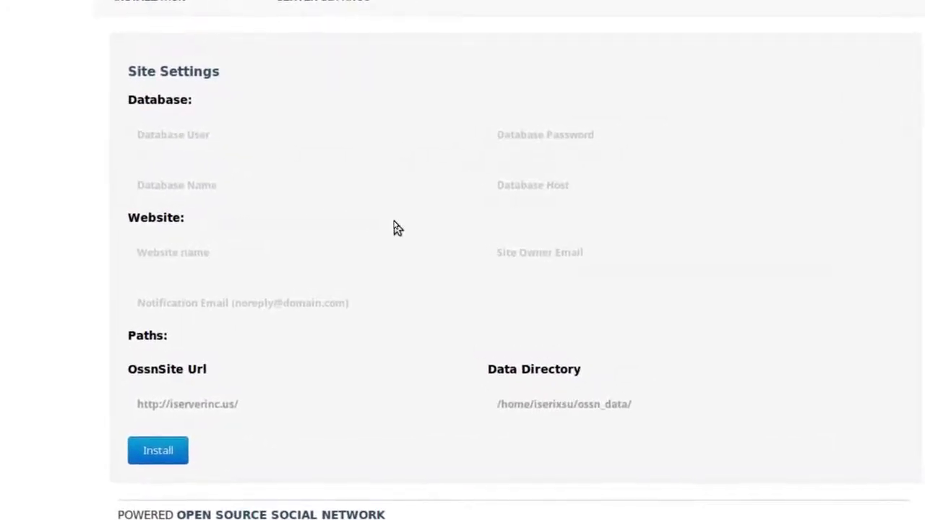
Paste the Database User into the Site Settings form and move to Database Name.
left_click(227, 140)
left_click(238, 145)
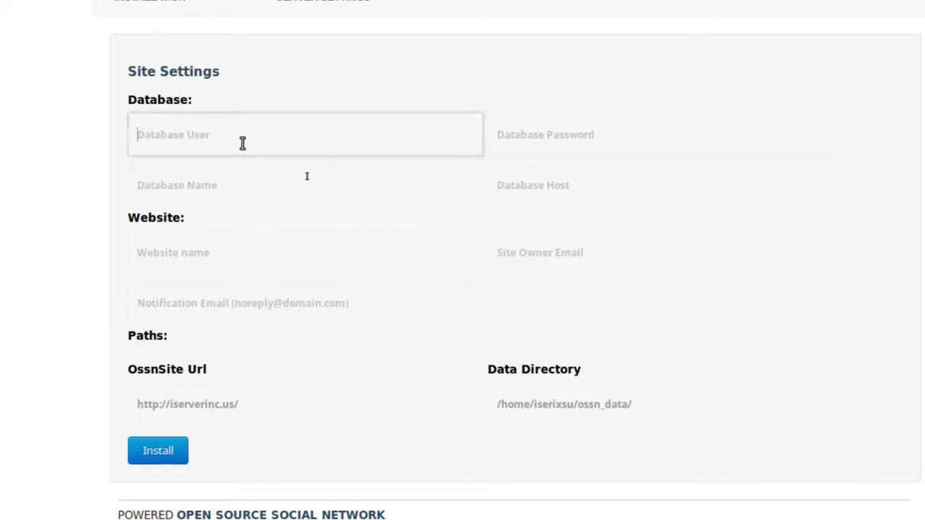
type("iserixsu_ossn")
left_click(240, 191)
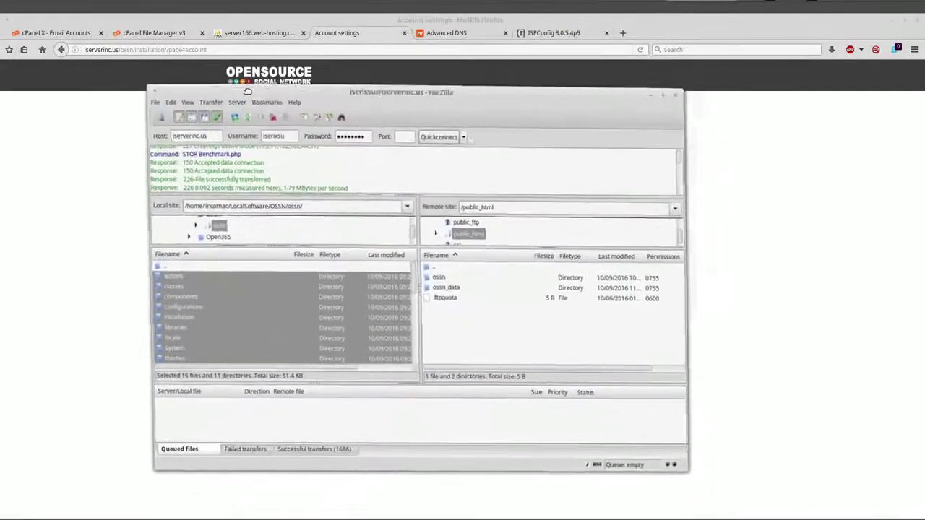
Reposition the FileZilla window and upload the selected OSSN files onto the remote ossn folder.
left_click_drag(247, 92, 245, 91)
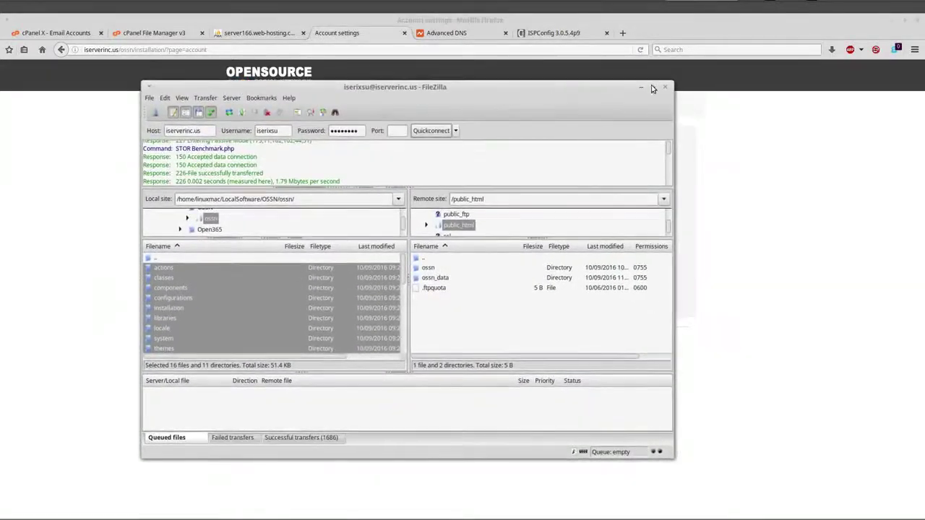
left_click_drag(508, 91, 597, 79)
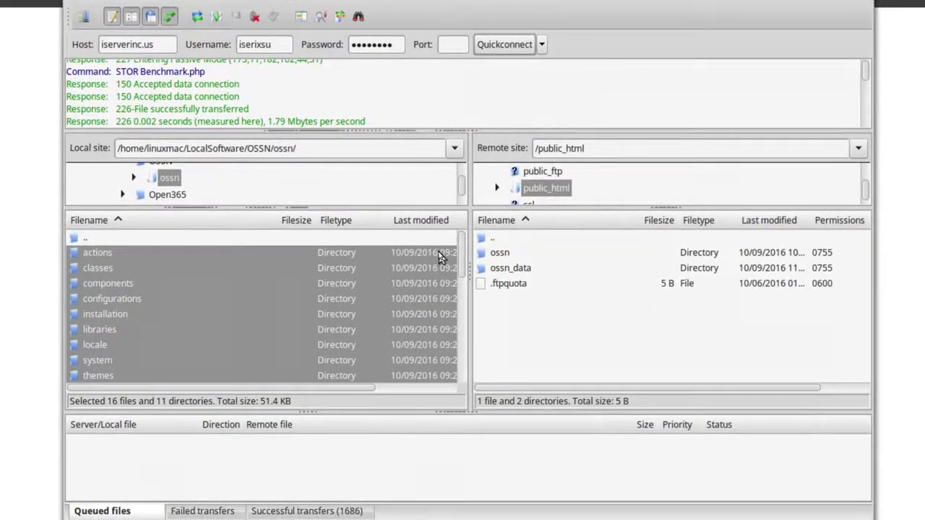
left_click_drag(440, 256, 488, 256)
Check the remote ossn folder's contents, return to public_html, and disconnect from the server.
double_click(499, 253)
scroll(594, 292, "down", 3)
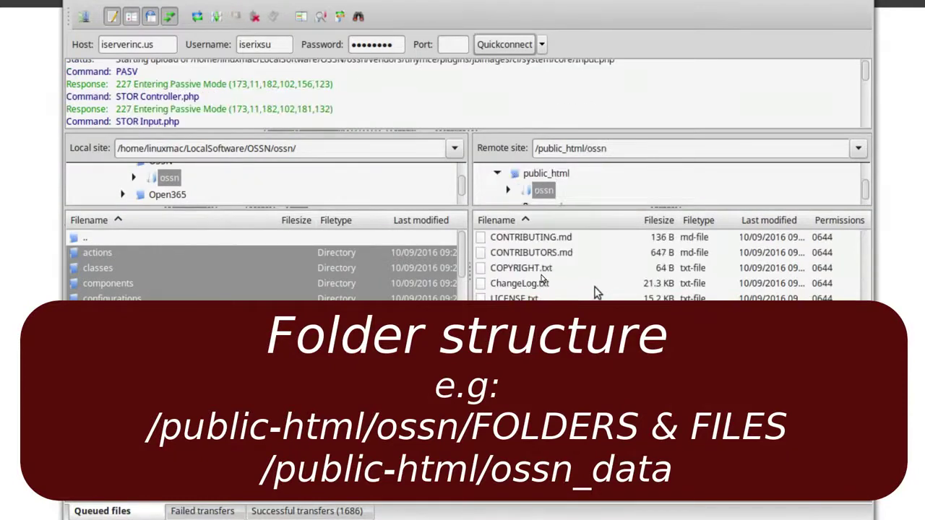
scroll(594, 289, "down", 1)
scroll(594, 289, "up", 6)
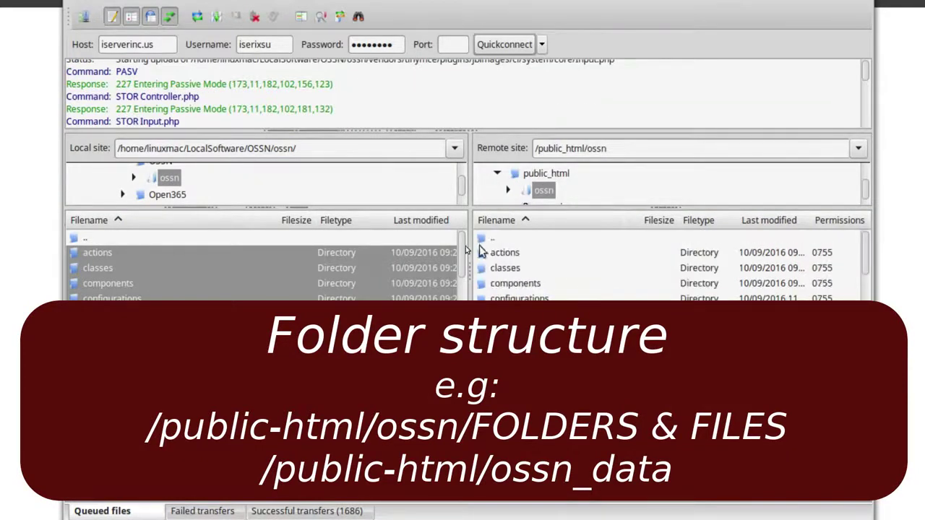
double_click(488, 237)
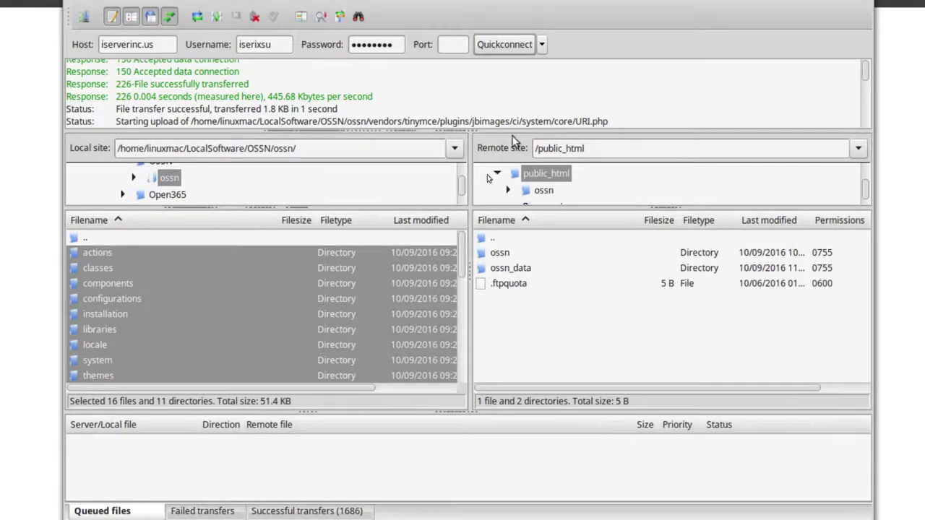
left_click(254, 16)
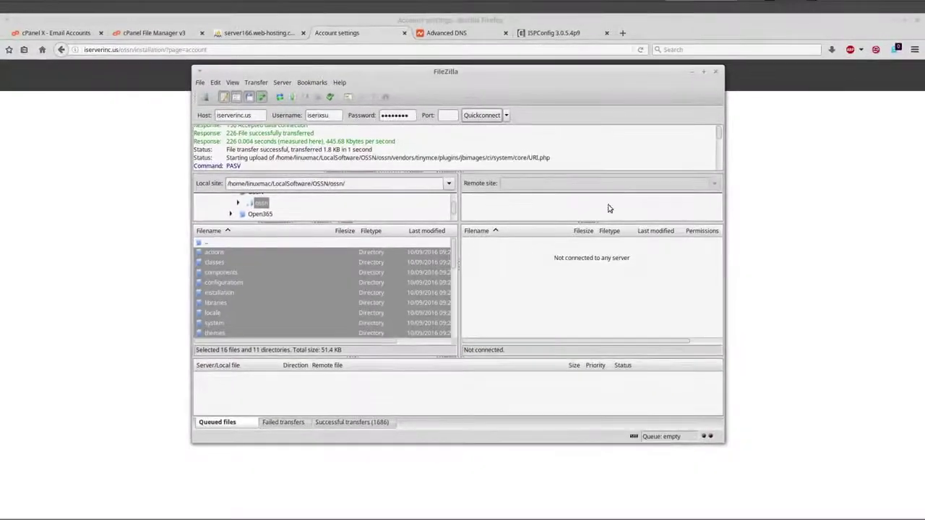
Hide FileZilla and enter the admin's first name in the Create Admin Account form.
left_click(691, 71)
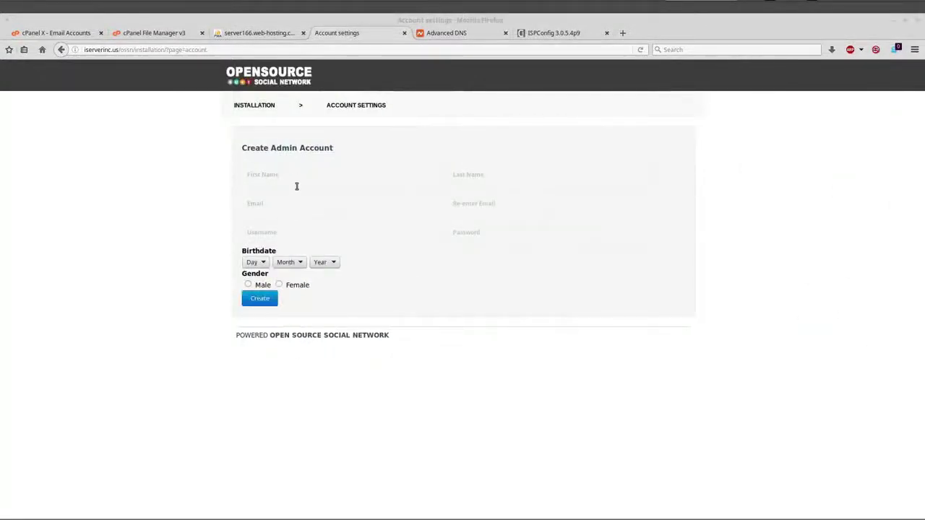
left_click(319, 176)
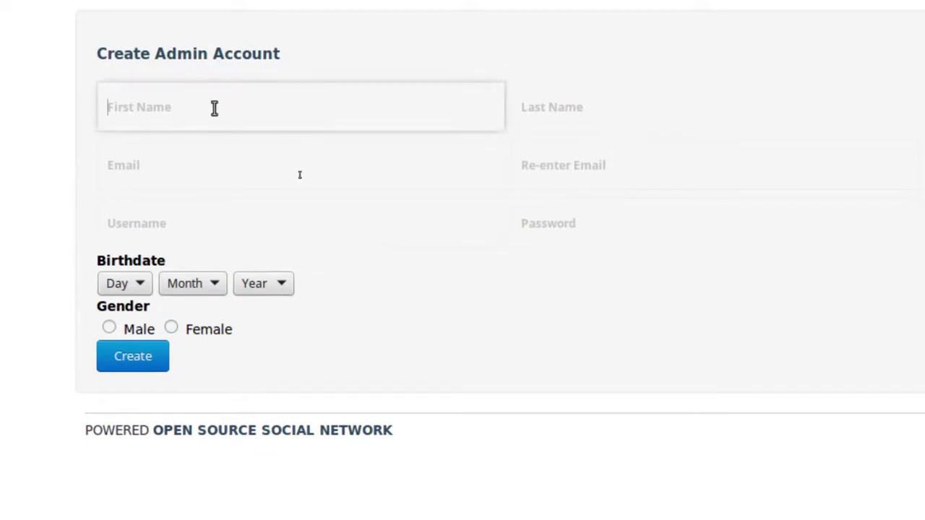
type("Freelancete")
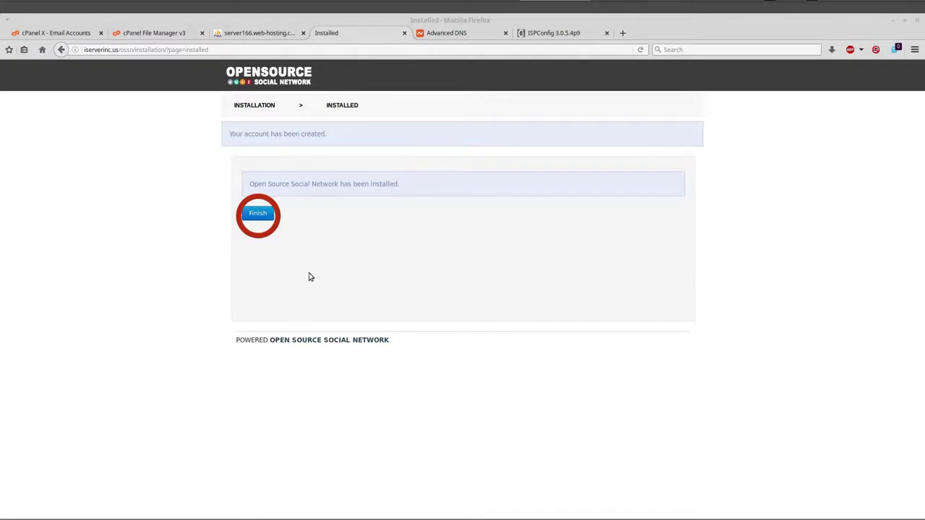
Finish the installation and start entering the admin username on the Administration login page.
left_click(257, 214)
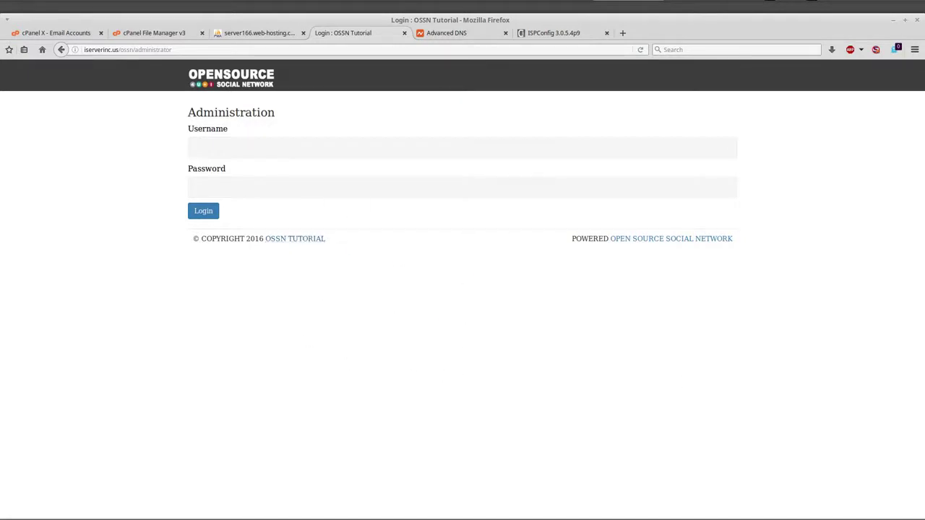
left_click(229, 148)
Enter the admin password to log in, try Flush Cache, and select the resulting error text.
type("•••")
key("Return")
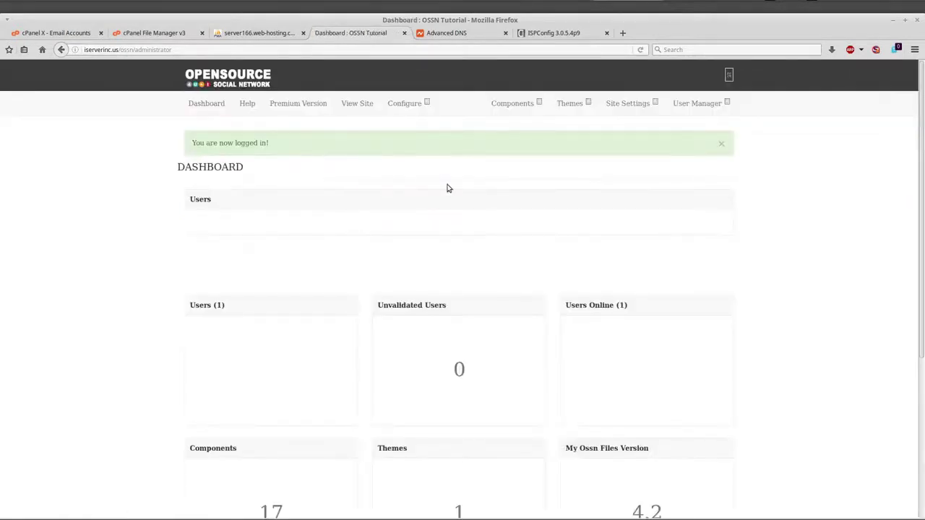
scroll(651, 306, "down", 3)
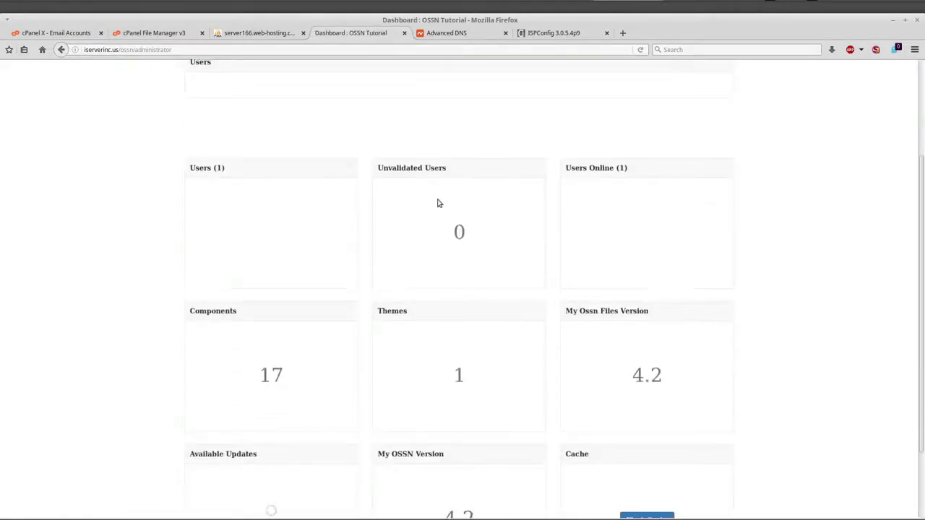
scroll(443, 316, "down", 2)
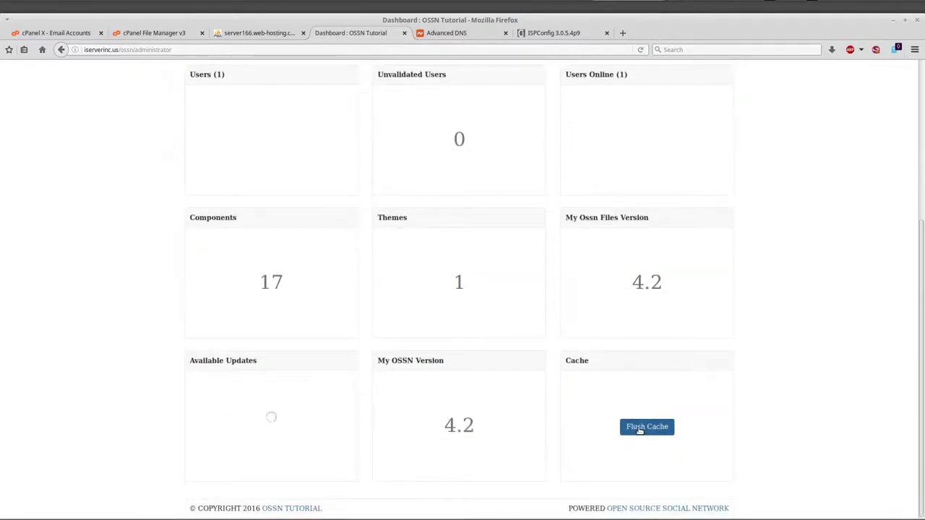
left_click(635, 429)
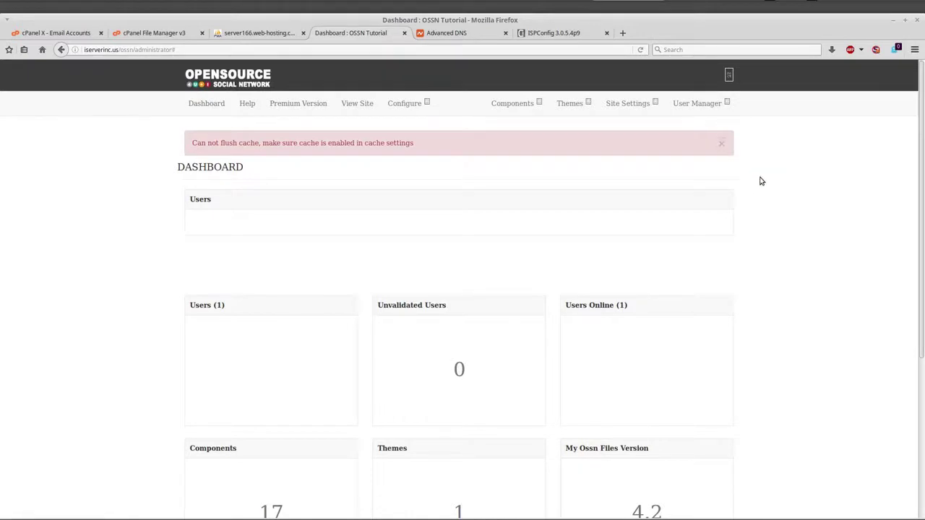
double_click(721, 145)
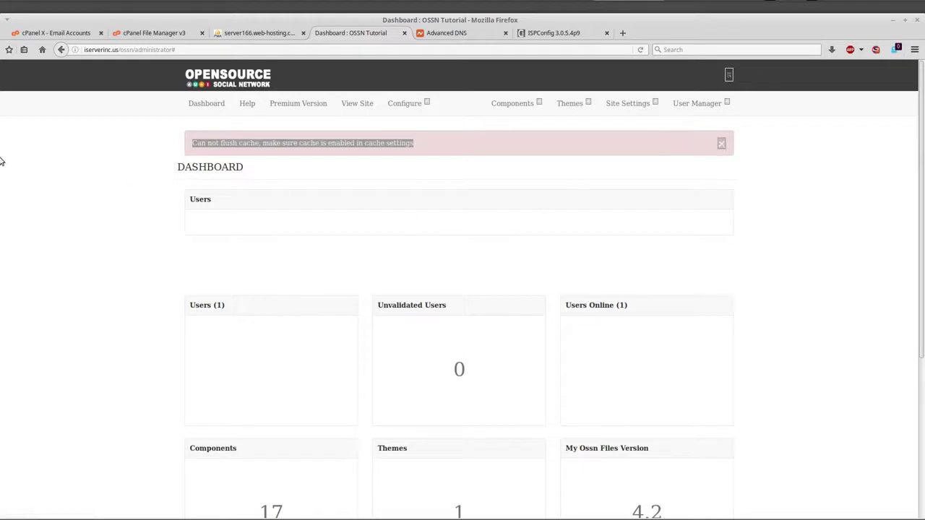
Allow the blocked scripts in NoScript so the user charts load, then reload the Dashboard.
left_click(19, 172)
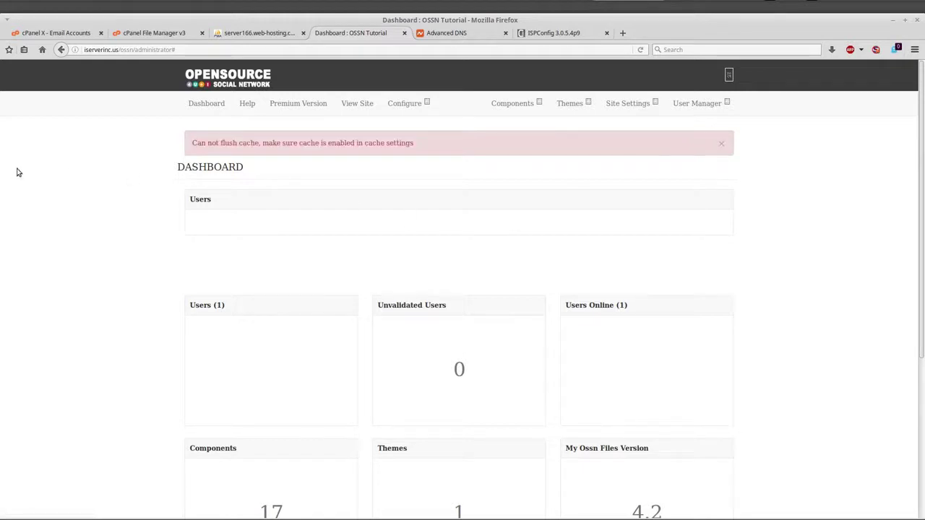
left_click(876, 49)
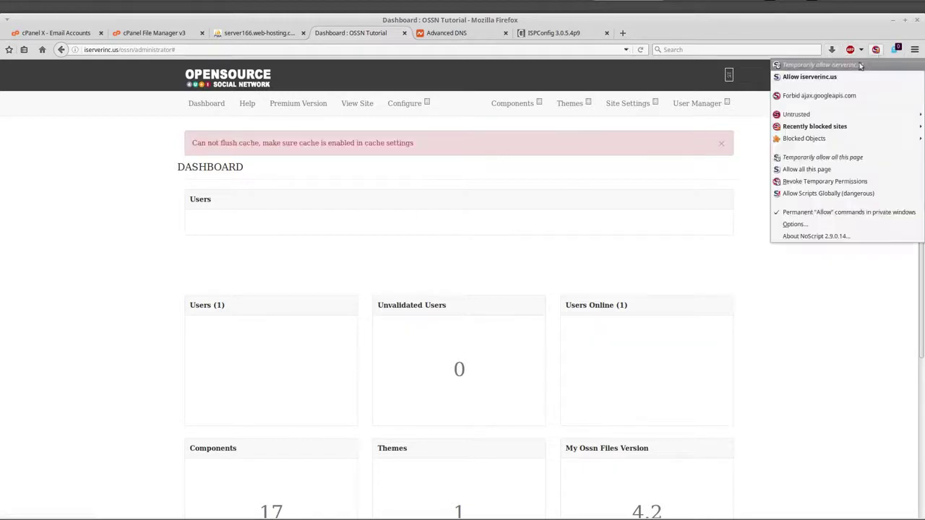
left_click(844, 300)
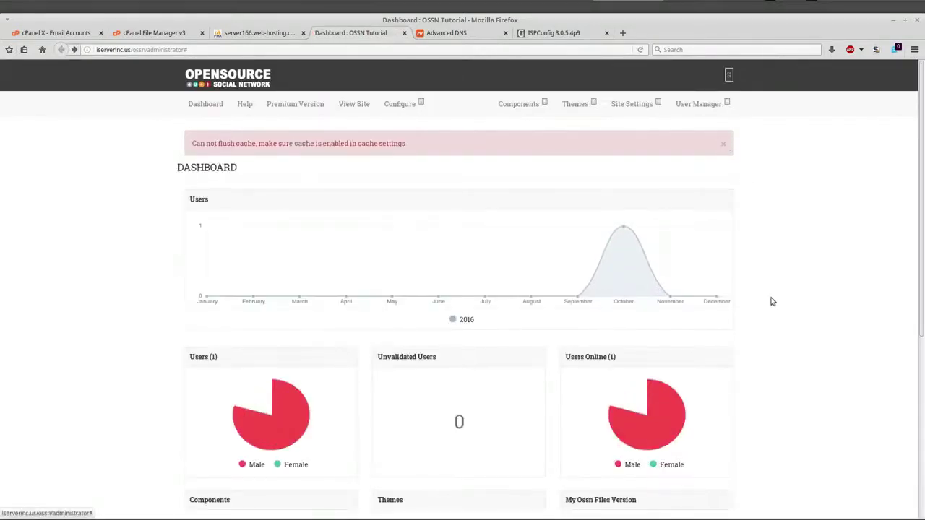
scroll(812, 308, "down", 3)
scroll(826, 153, "up", 1)
scroll(789, 335, "down", 3)
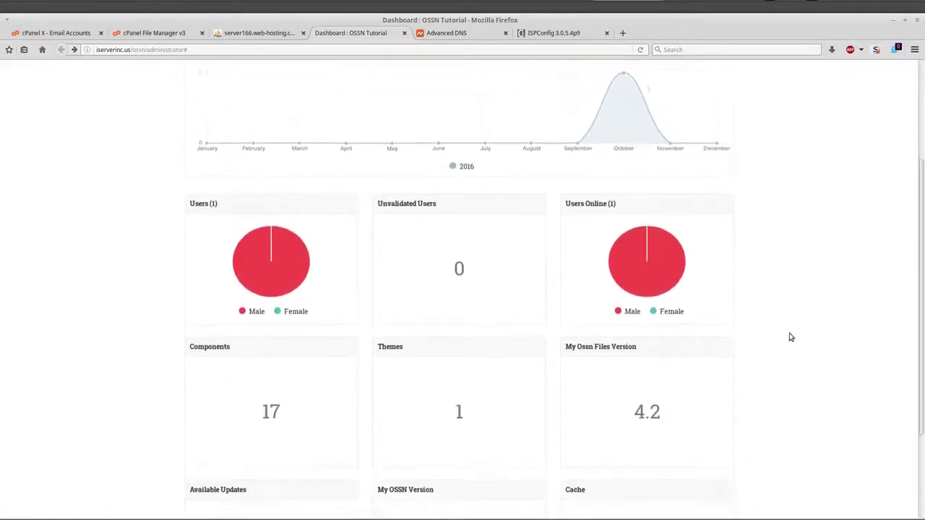
scroll(791, 337, "down", 2)
scroll(790, 337, "up", 4)
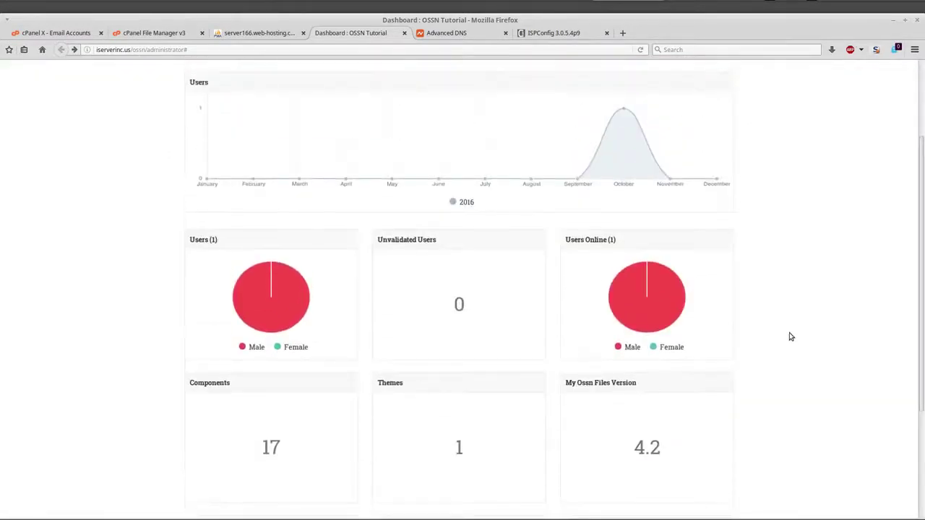
scroll(788, 338, "up", 2)
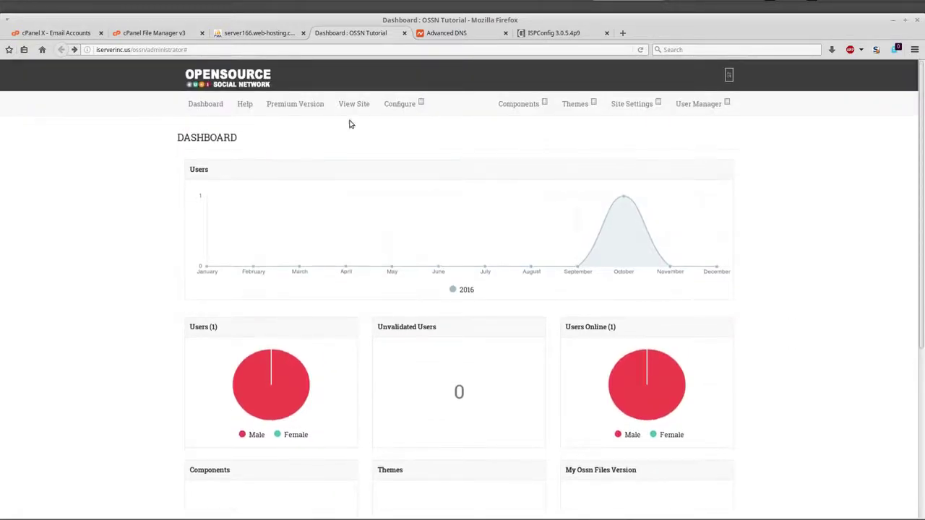
left_click(220, 110)
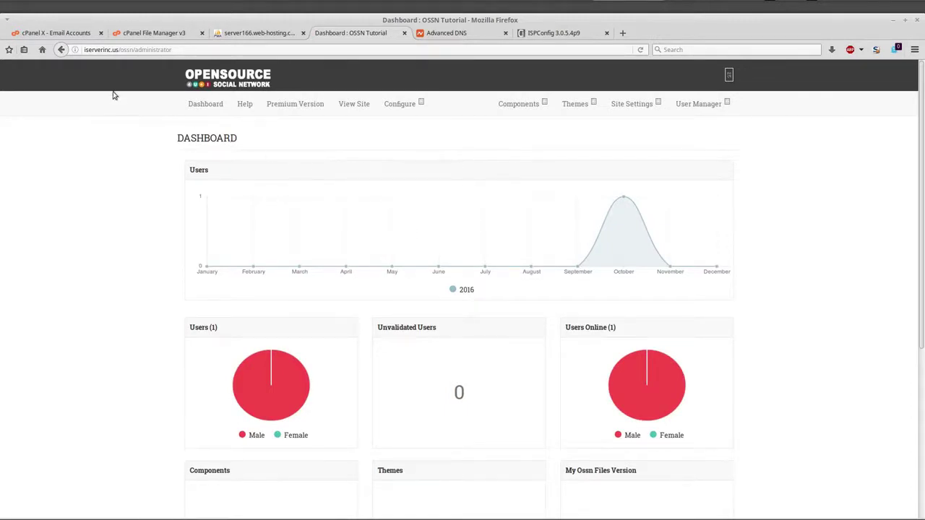
Look over the User Manager options on the admin dashboard, then close the menu.
scroll(773, 190, "down", 3)
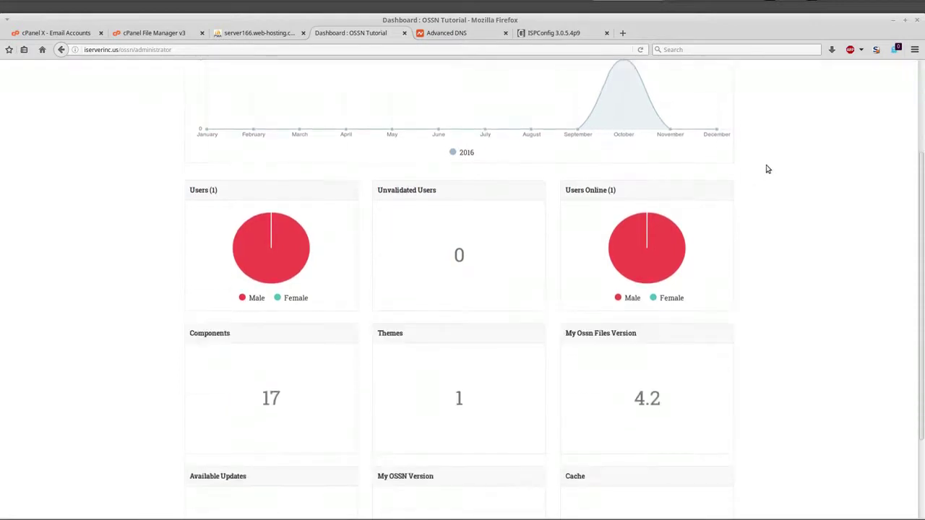
scroll(770, 172, "up", 3)
left_click(705, 104)
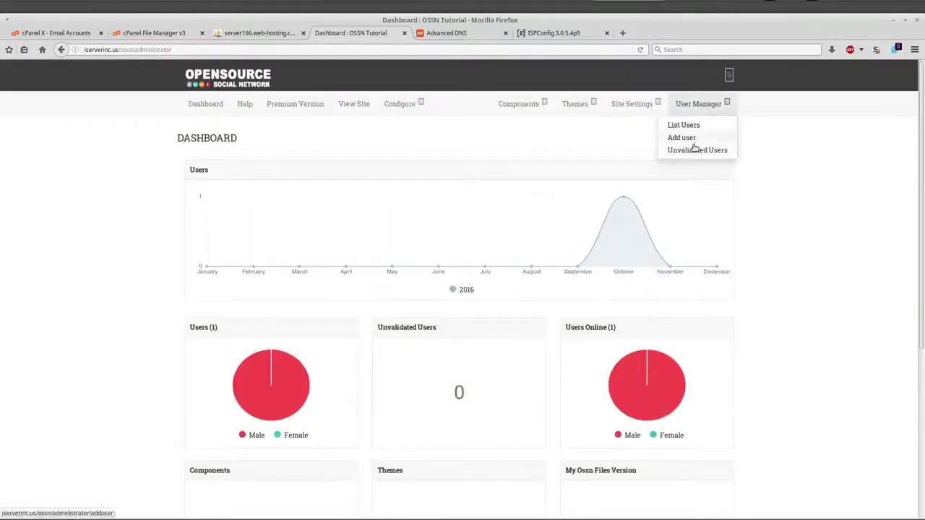
left_click(791, 157)
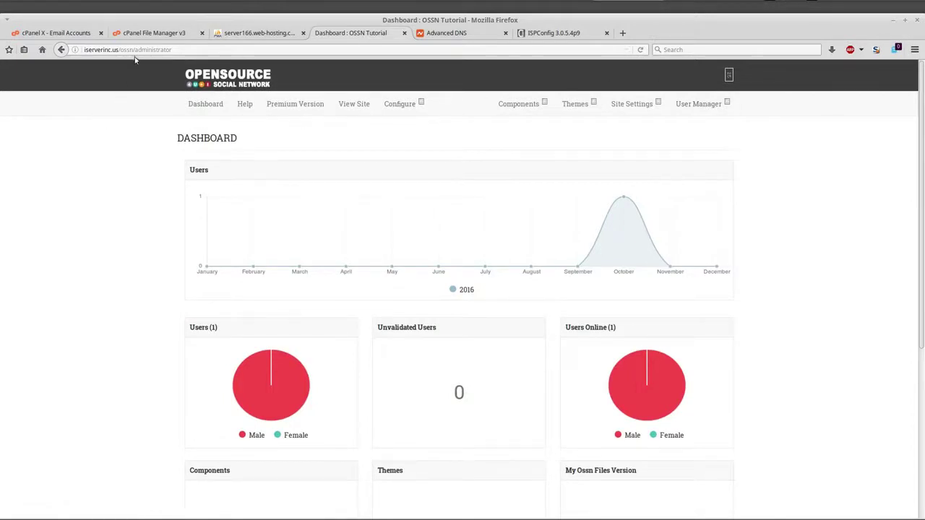
Replace 'administrator' with 'home' in the URL to load the OSSN news feed, then select the address.
left_click_drag(134, 50, 173, 51)
type("home")
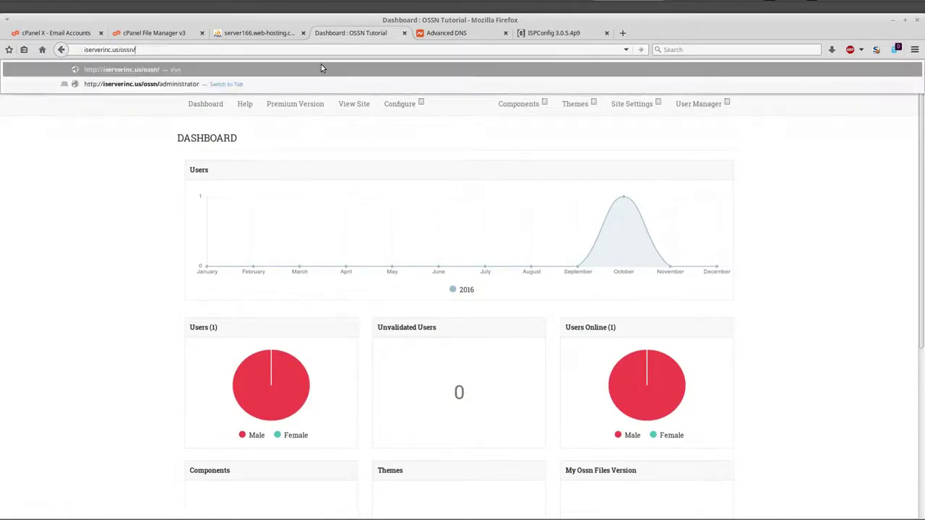
key("Return")
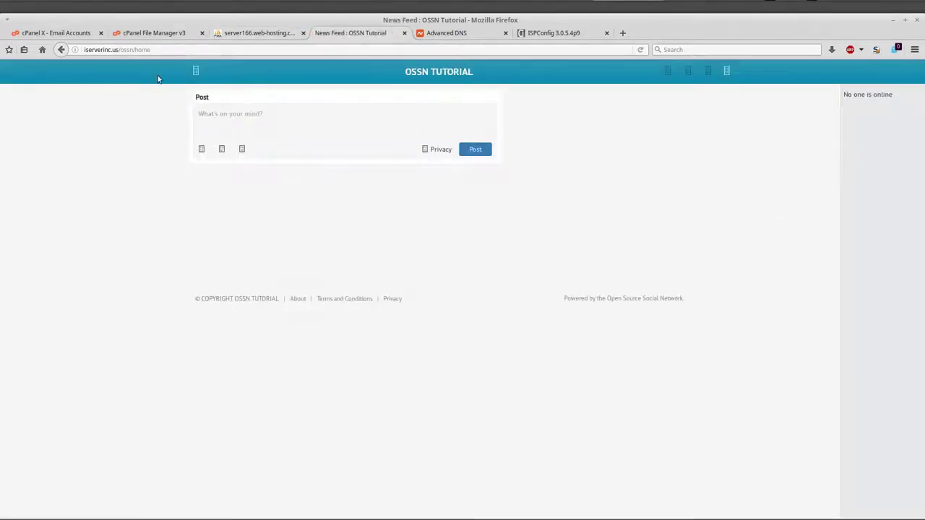
left_click(153, 49)
key("ctrl+c")
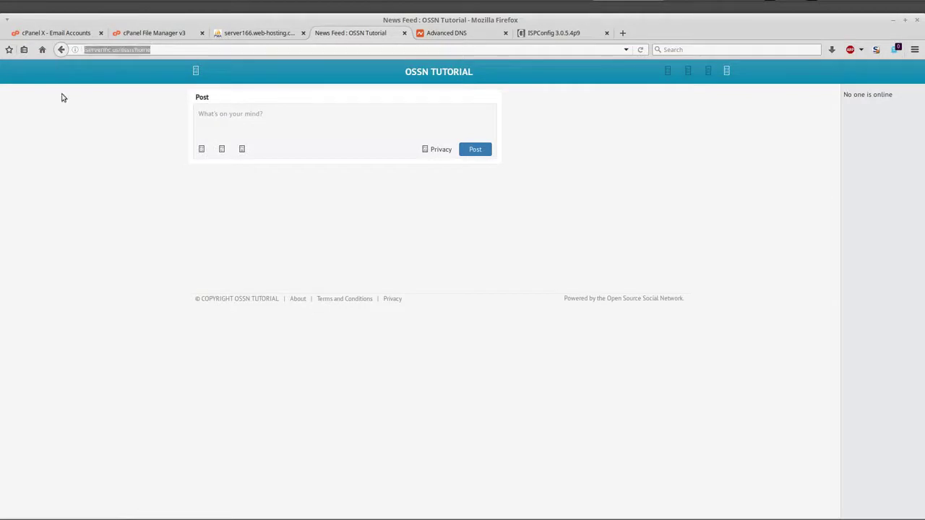
In a new Chrome window, paste the ossn/home address, drop '/home', and load the OSSN welcome page.
mouse_move(130, 8)
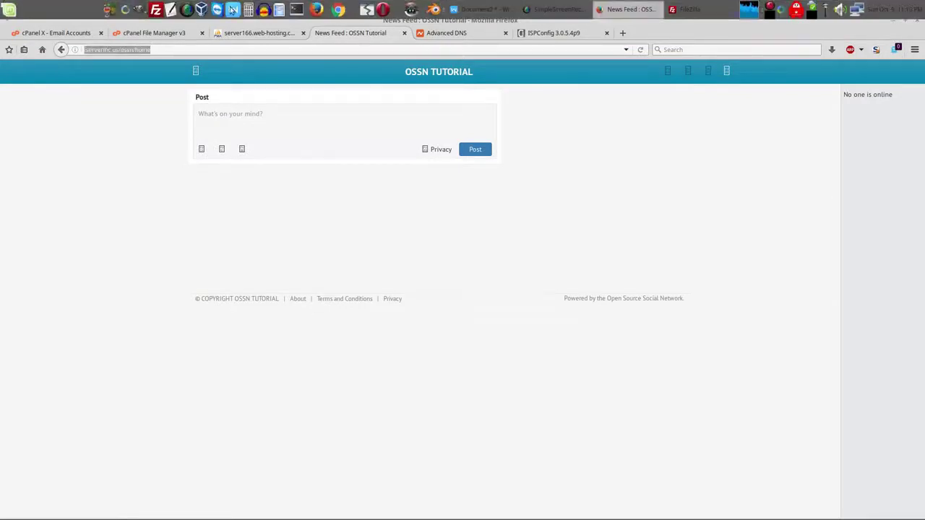
left_click(339, 10)
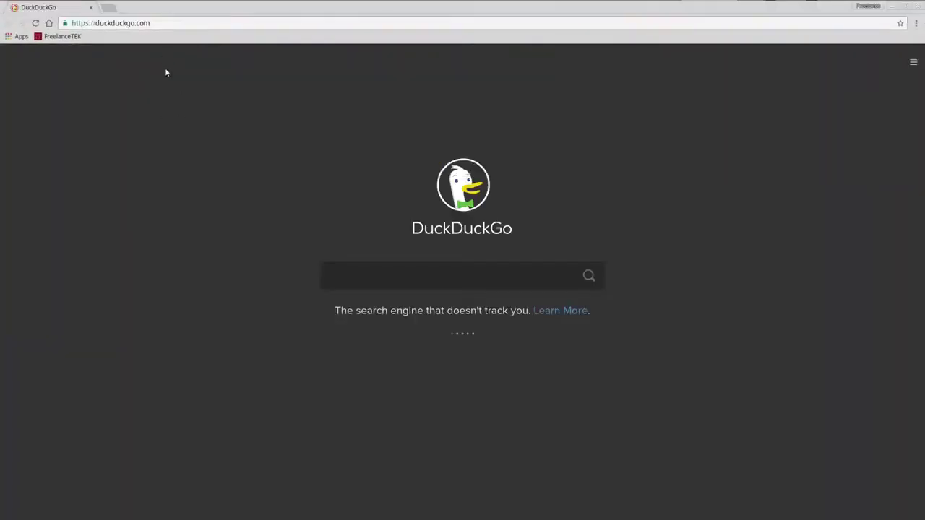
left_click(145, 23)
key("ctrl+v")
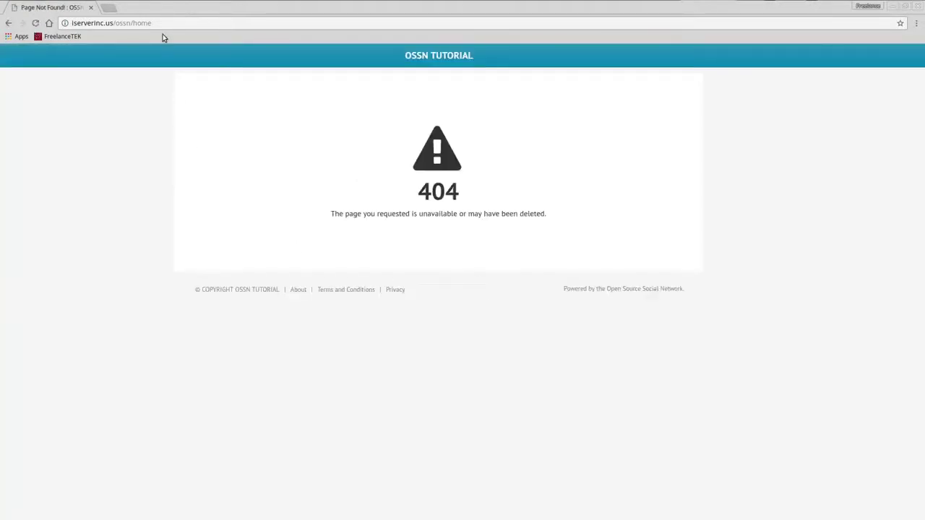
left_click_drag(130, 23, 266, 33)
key("BackSpace")
key("Return")
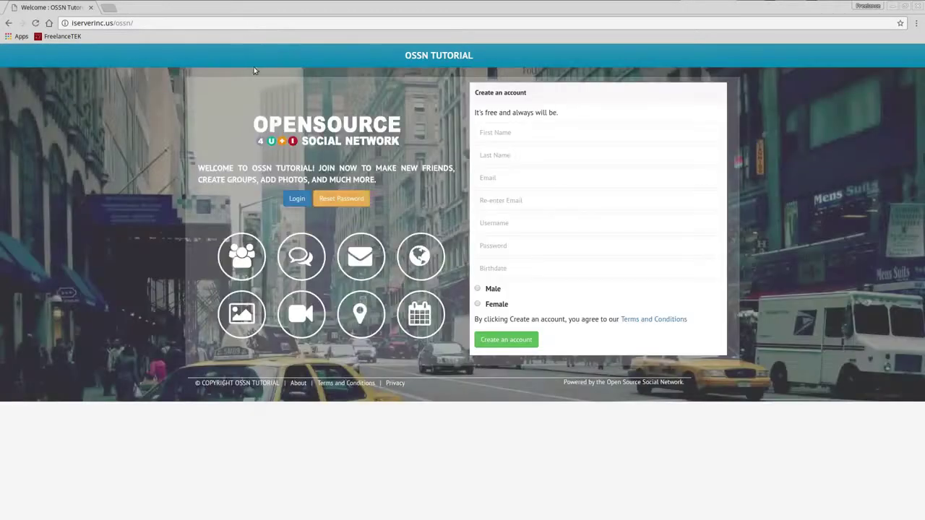